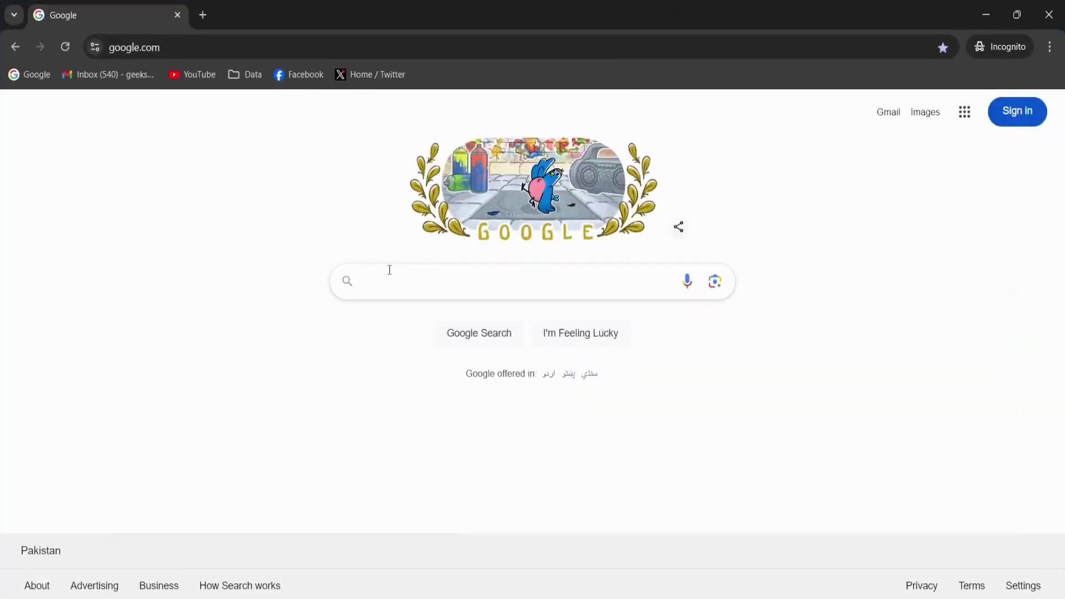
Search Google for 'install pycharm' and follow the Install PyCharm guide to the Windows download page
text(inst)
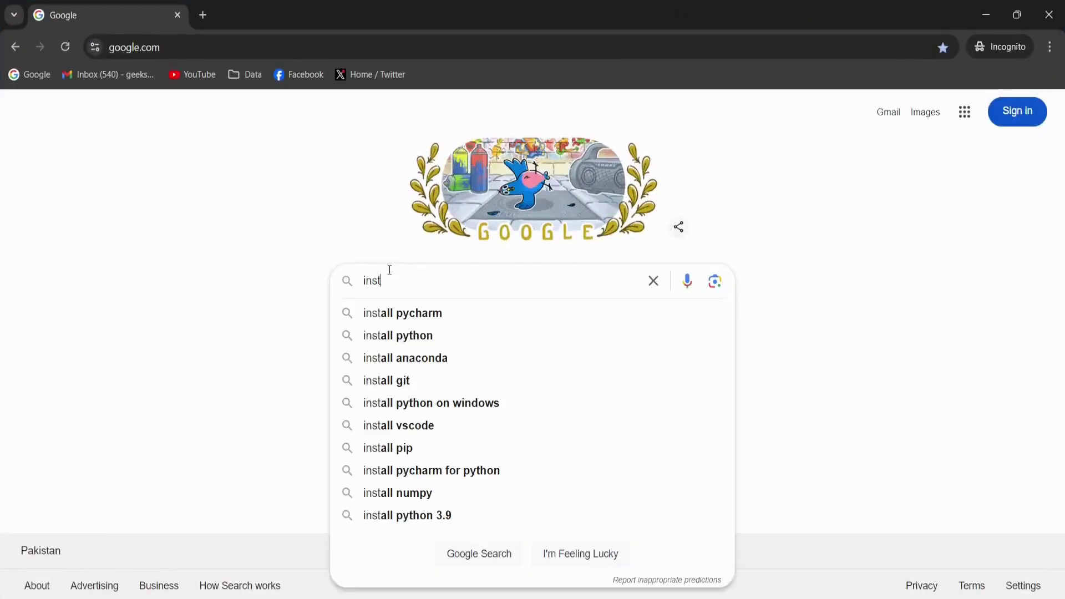
key(Down)
key(Return)
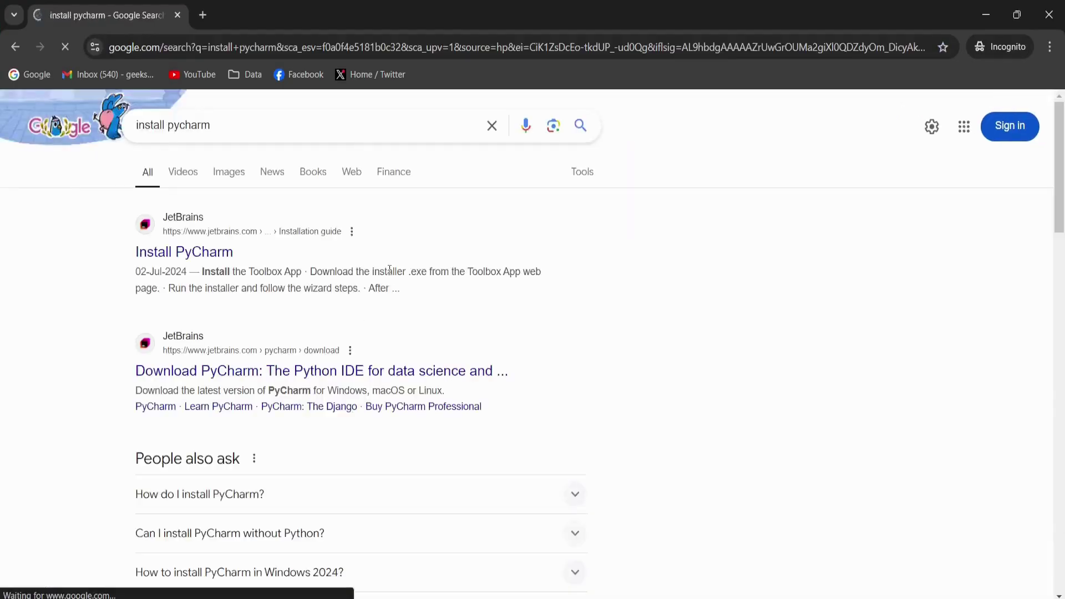
click(181, 261)
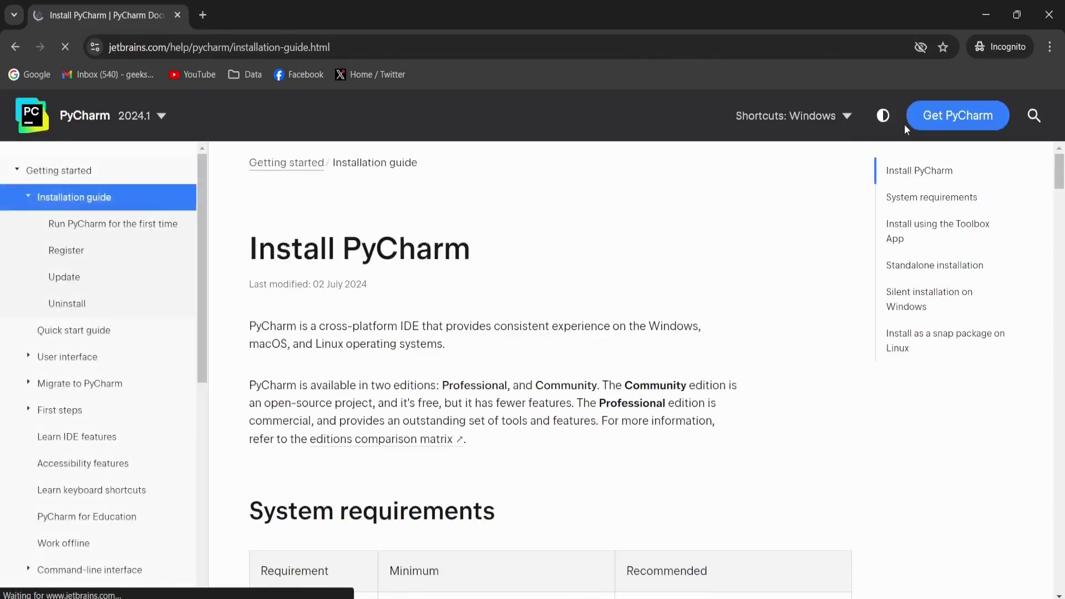
click(948, 127)
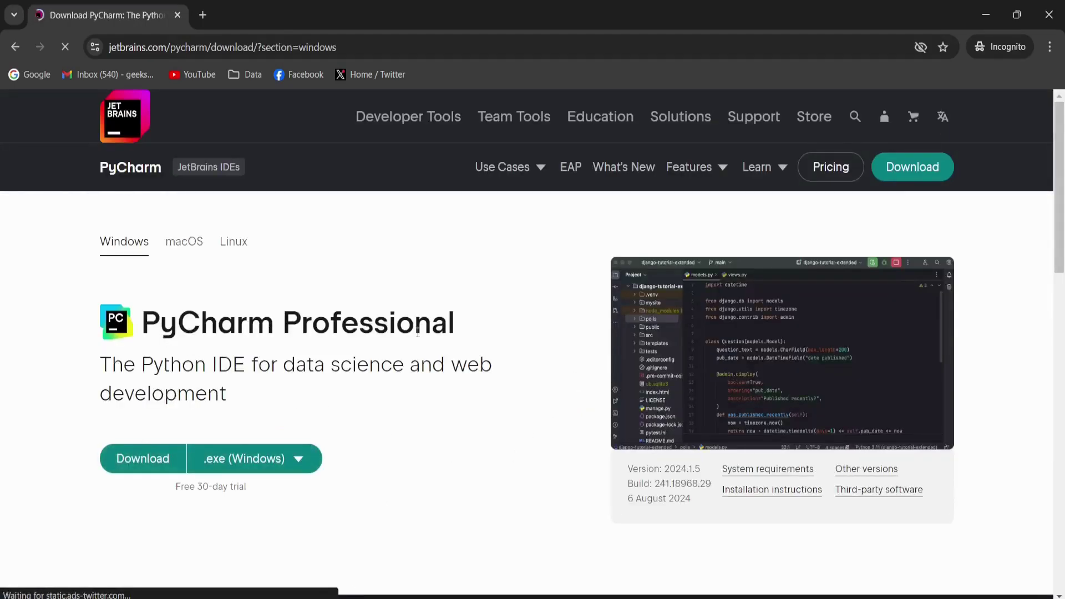
Save the PyCharm Community Edition 2024.1.5 installer to the Downloads folder and check its download progress
drag(1062, 223, 1062, 402)
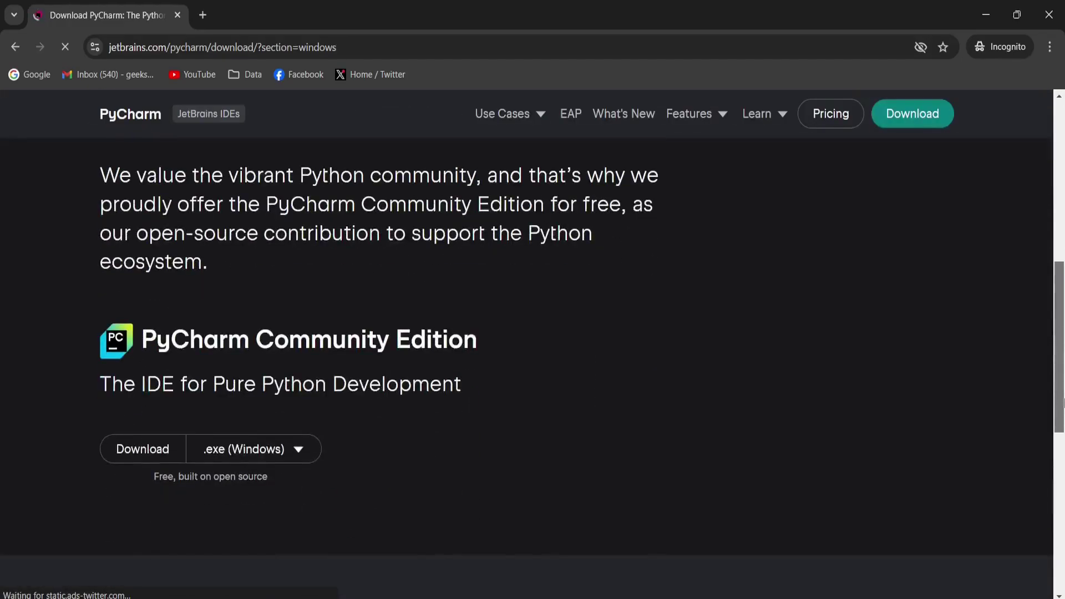
click(144, 455)
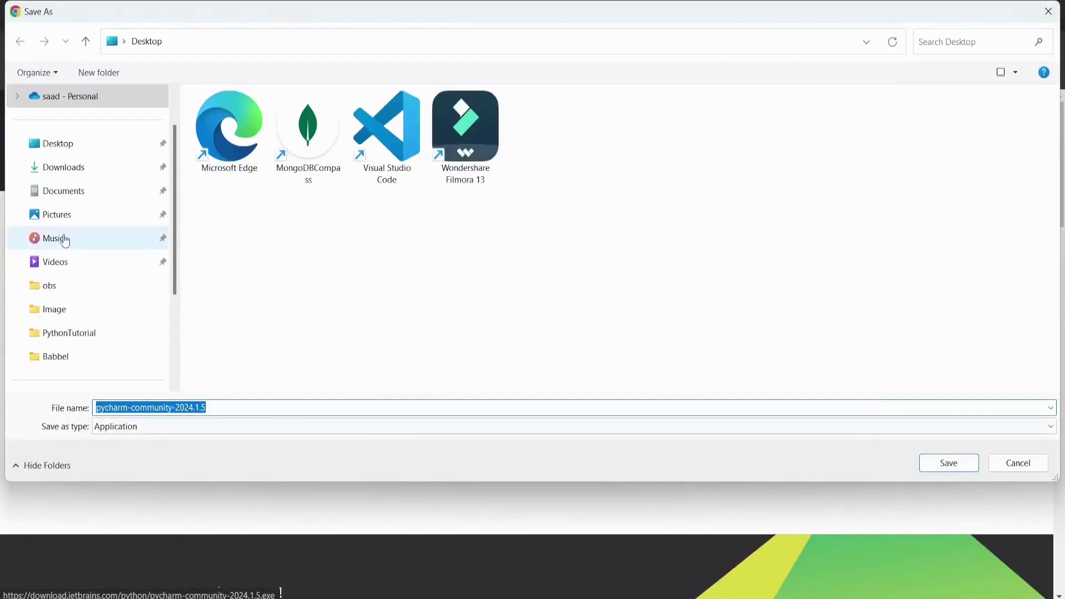
click(69, 169)
click(937, 463)
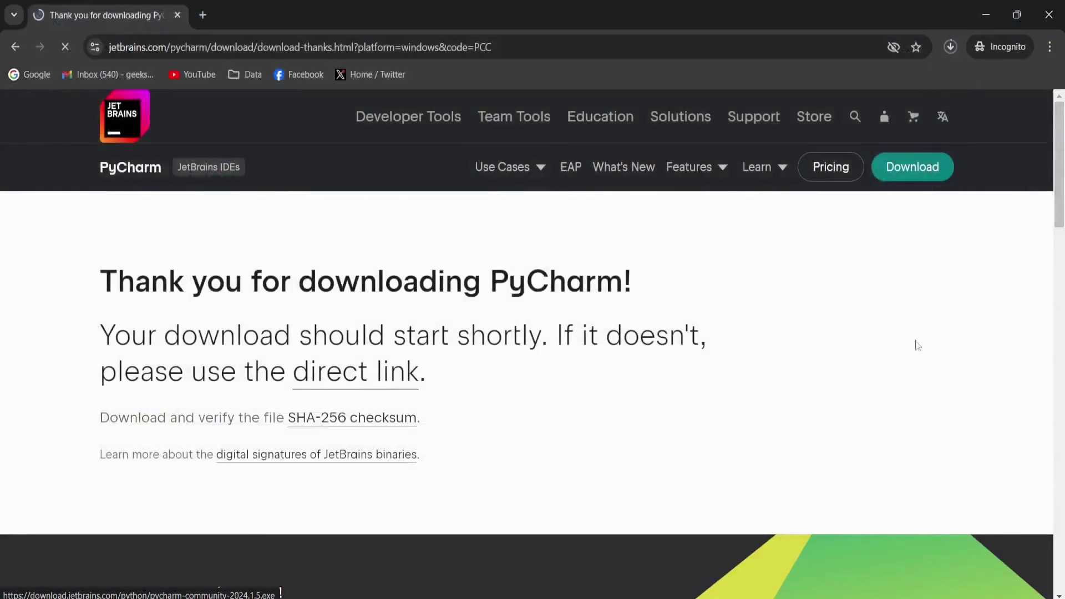
click(950, 47)
Run the pycharm-community-2024.1.5 installer from Downloads and minimize File Explorer
mouse_move(820, 161)
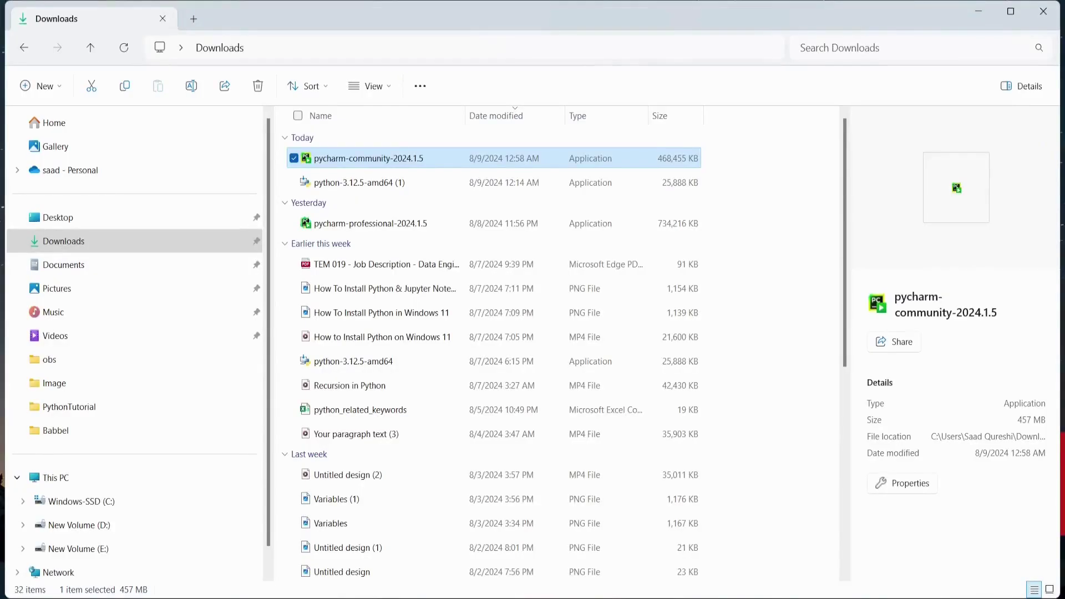
double_click(353, 159)
click(980, 14)
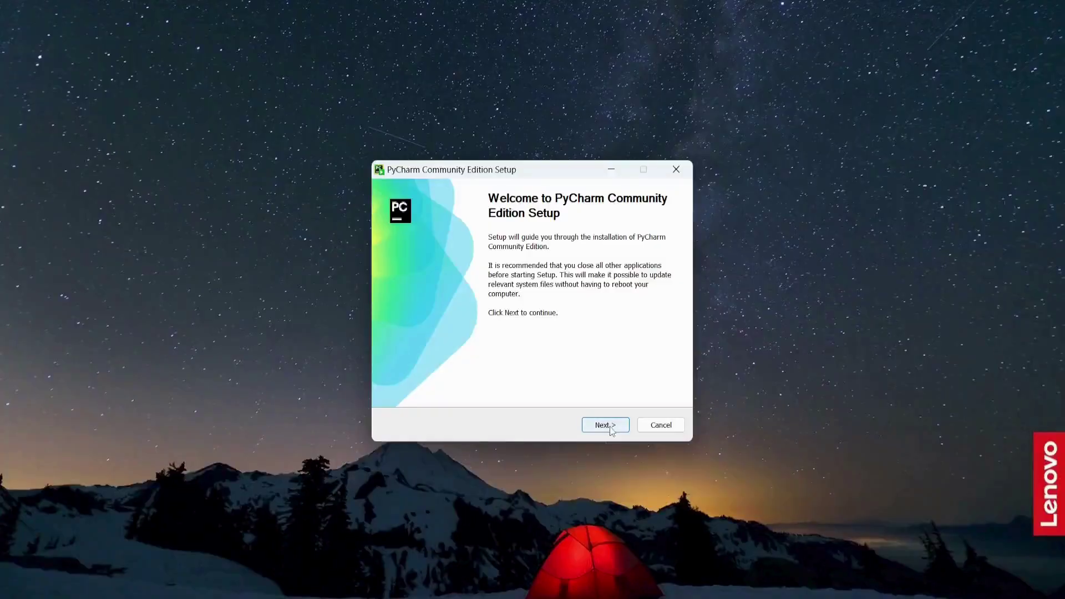
Keep the default install folder, enable desktop shortcut, context menu, PATH and .py association, then install
click(610, 427)
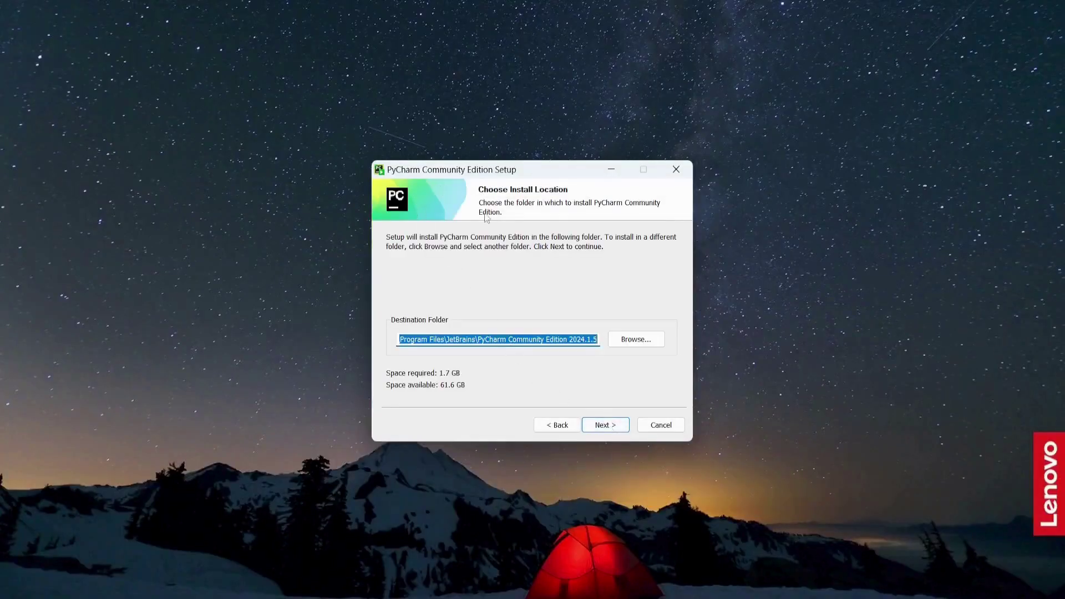
click(604, 429)
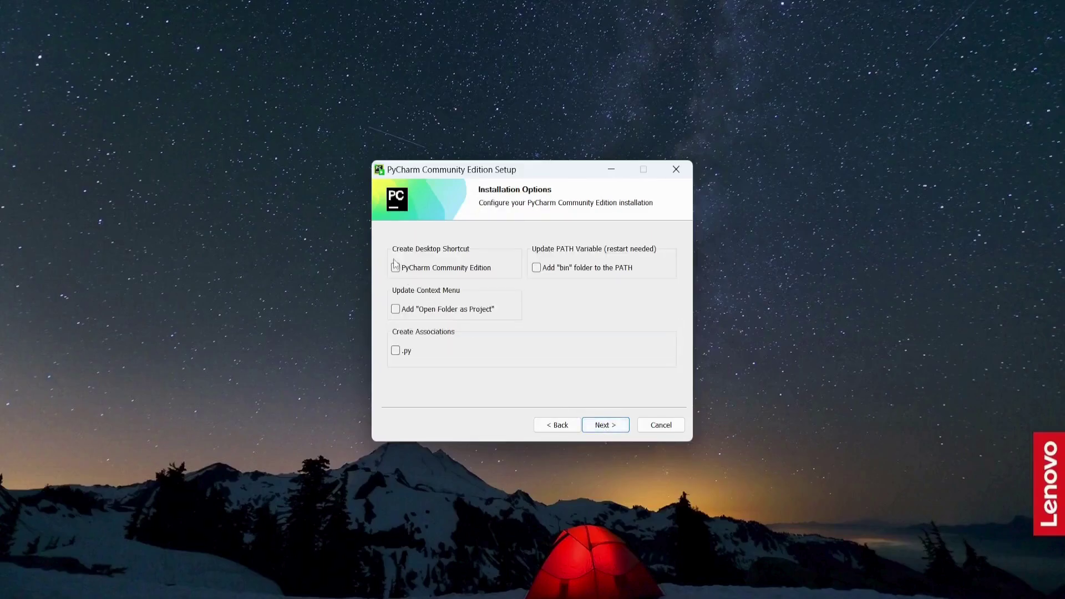
click(395, 267)
click(396, 309)
click(536, 268)
click(396, 350)
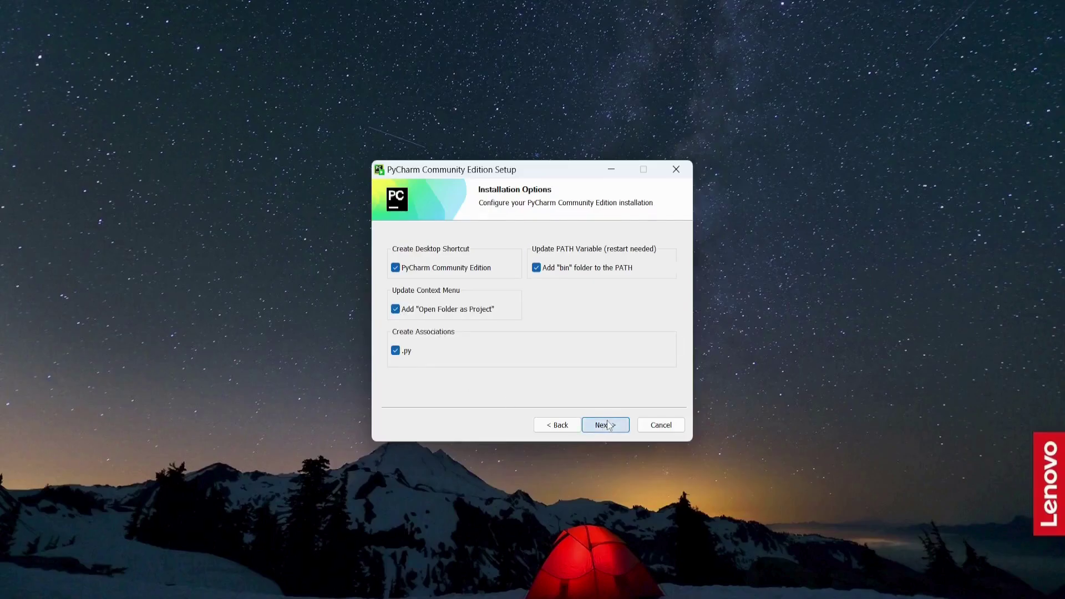
click(605, 426)
click(606, 425)
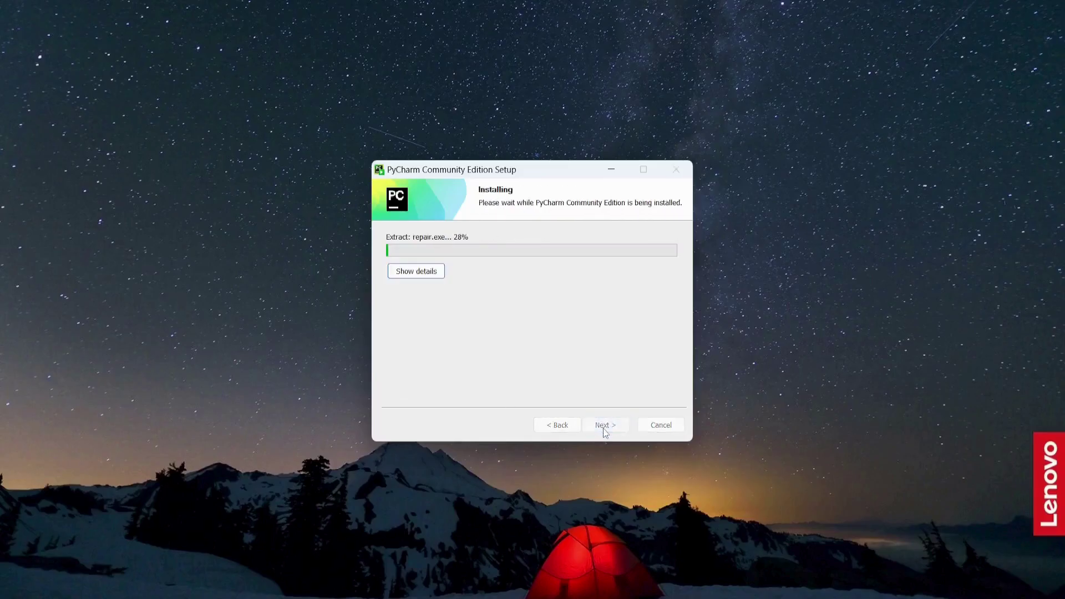
Show the installation details, then finish setup with the reboot-now option
click(430, 275)
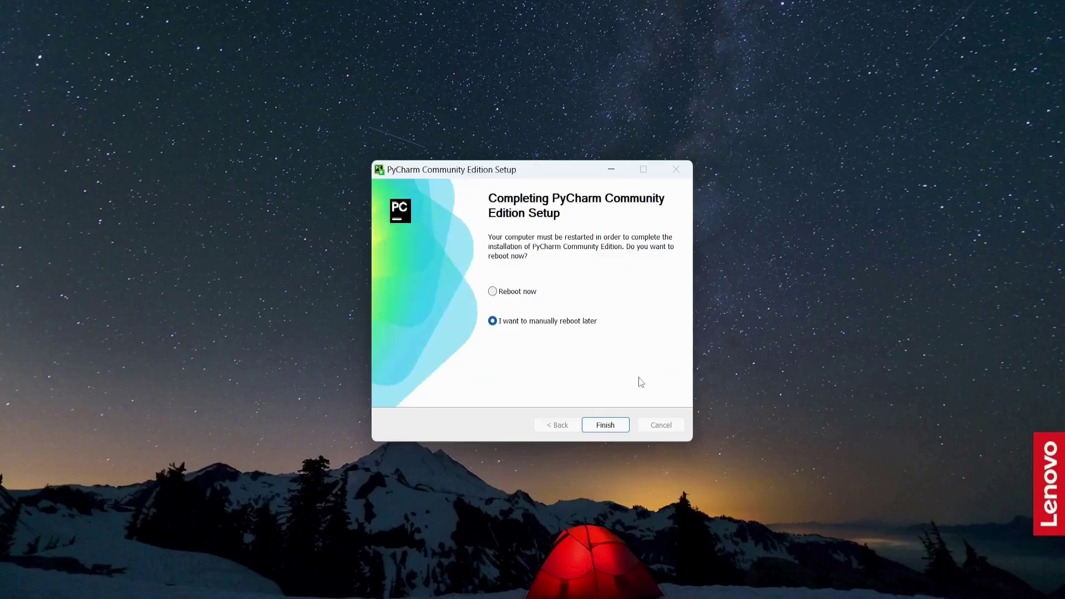
click(492, 293)
key(Return)
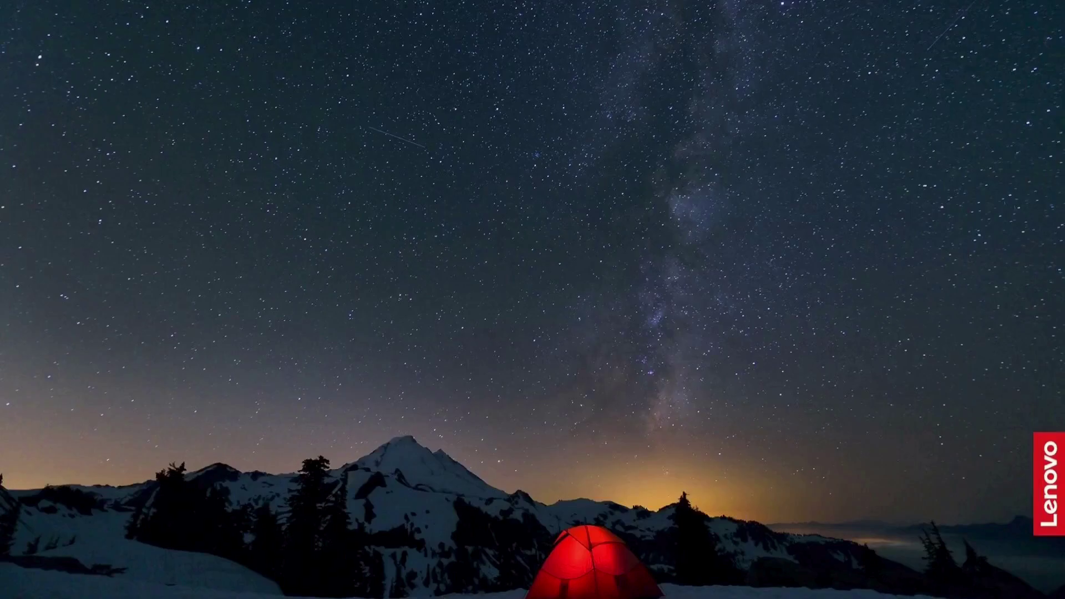
Search the Start menu for 'pych' and launch PyCharm Community Edition 2024.1.5
key(super)
text(py)
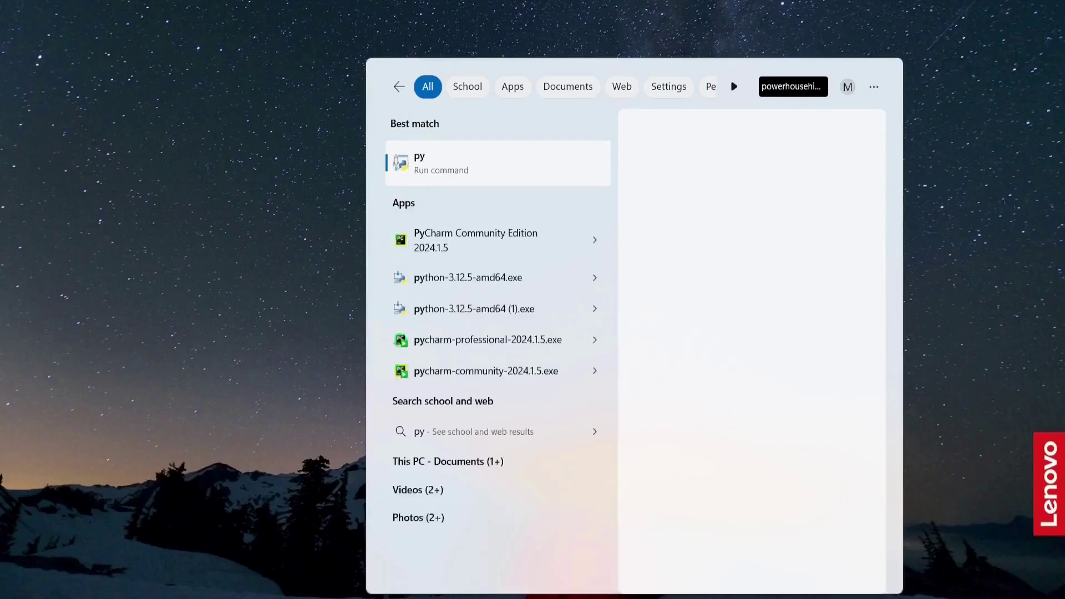
text(ch)
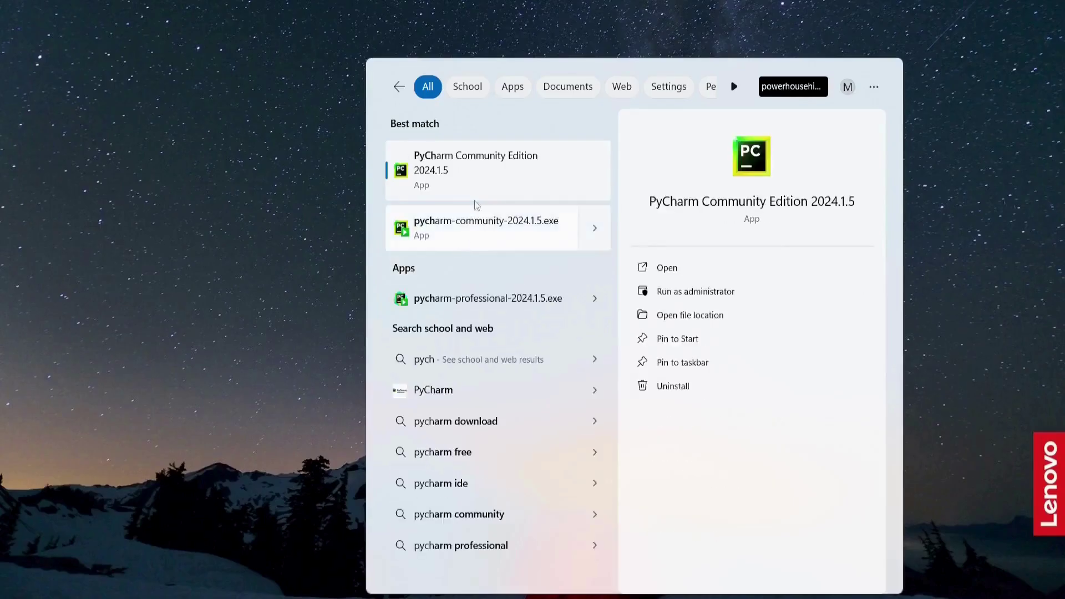
click(478, 171)
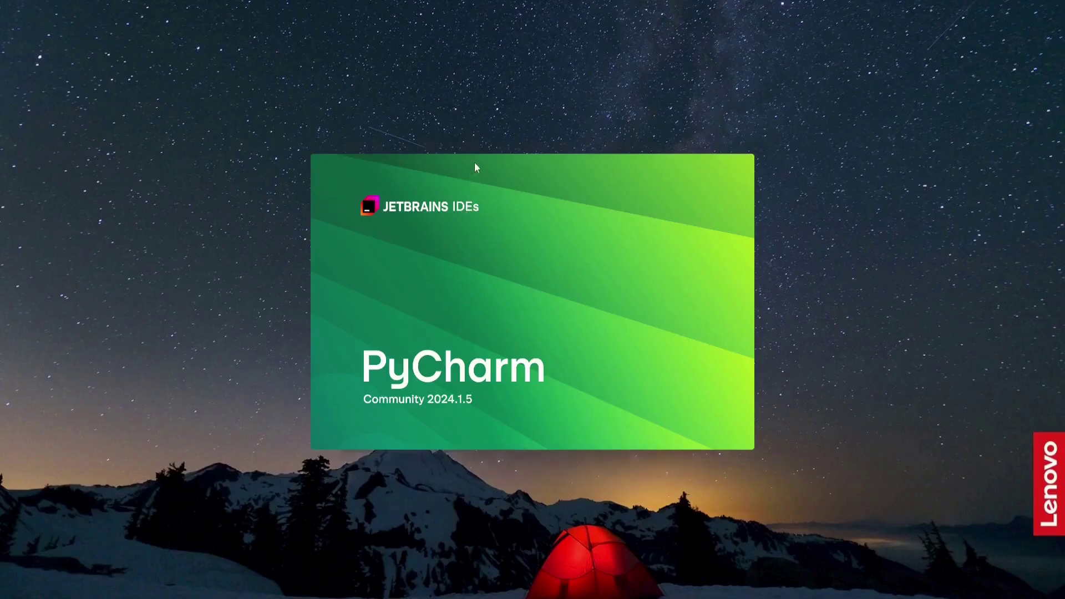
Accept the user agreement, skip settings import, and begin a new project from the Welcome screen
click(360, 417)
click(684, 448)
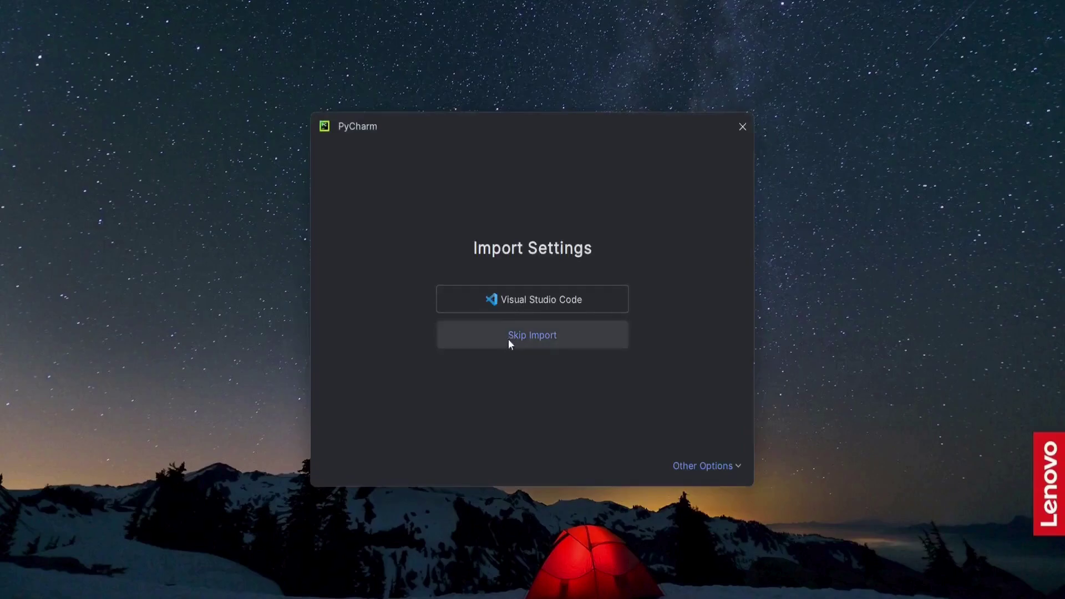
click(540, 341)
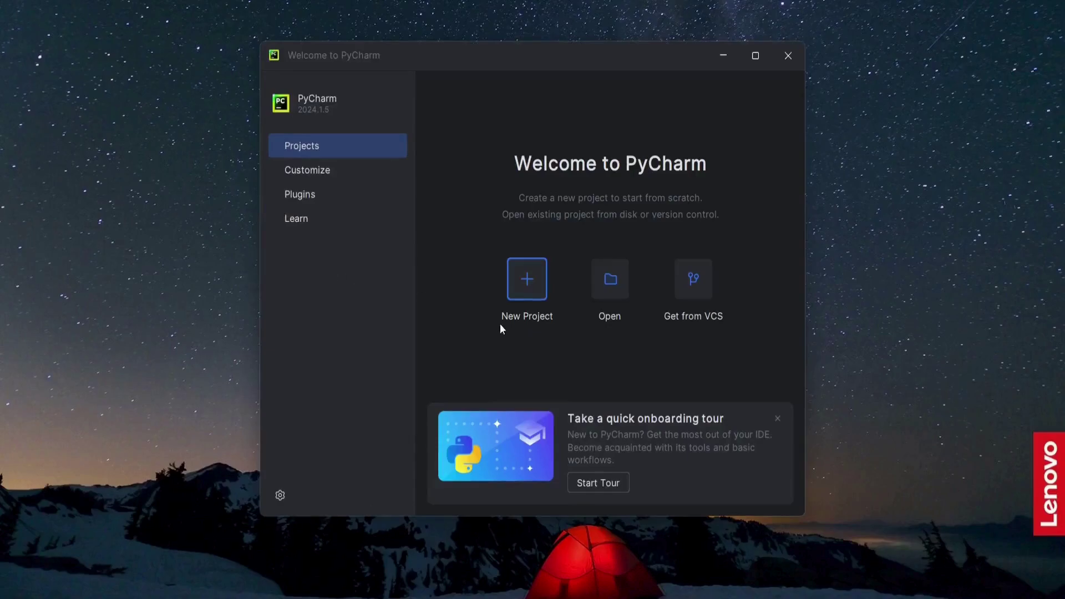
click(527, 287)
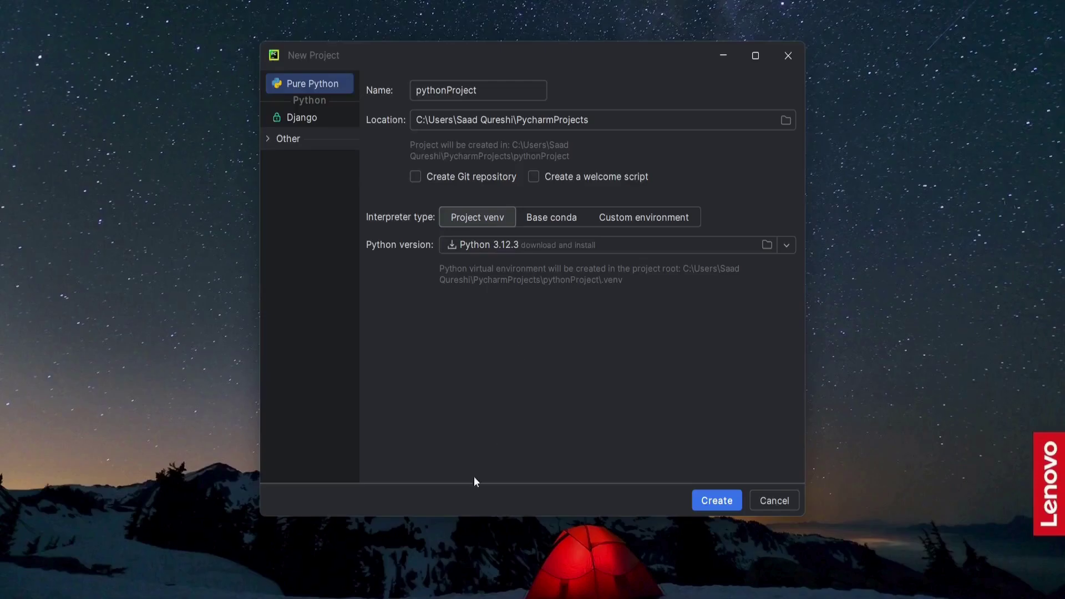
key(super)
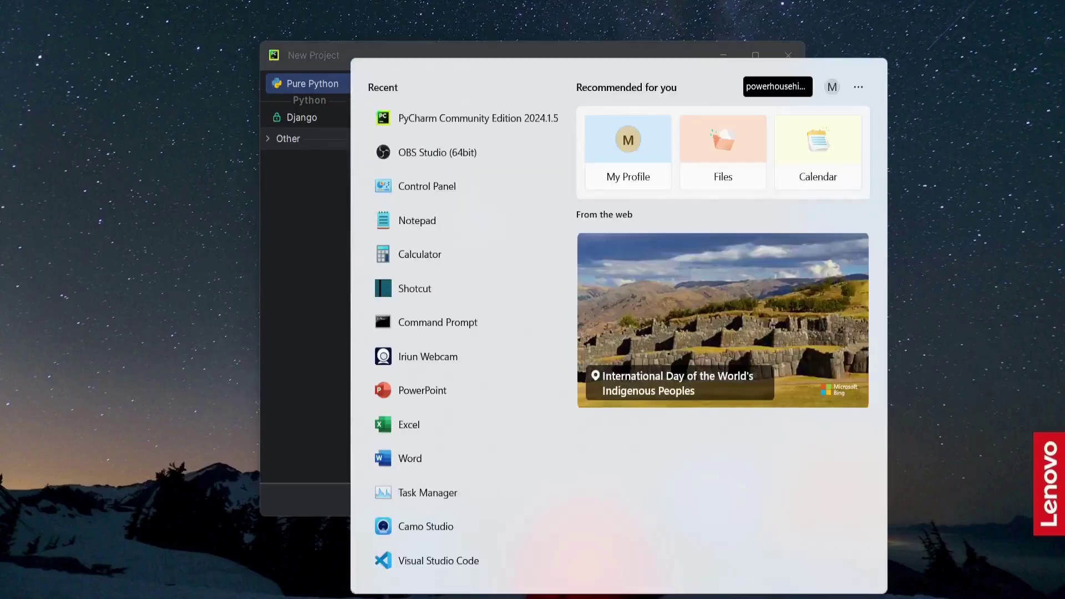
text(cm)
click(438, 166)
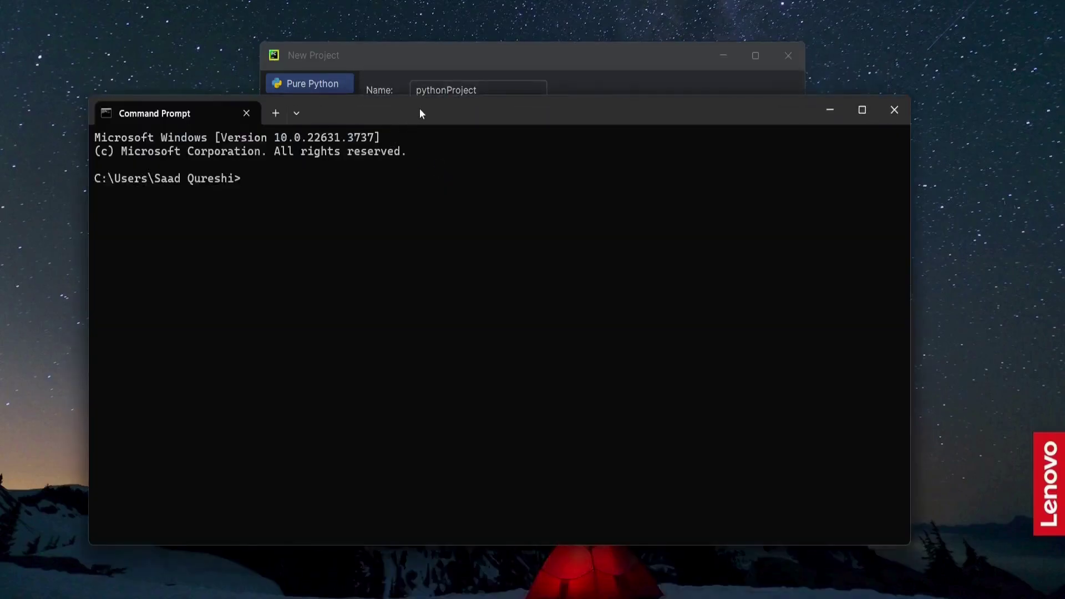
drag(419, 114, 560, 317)
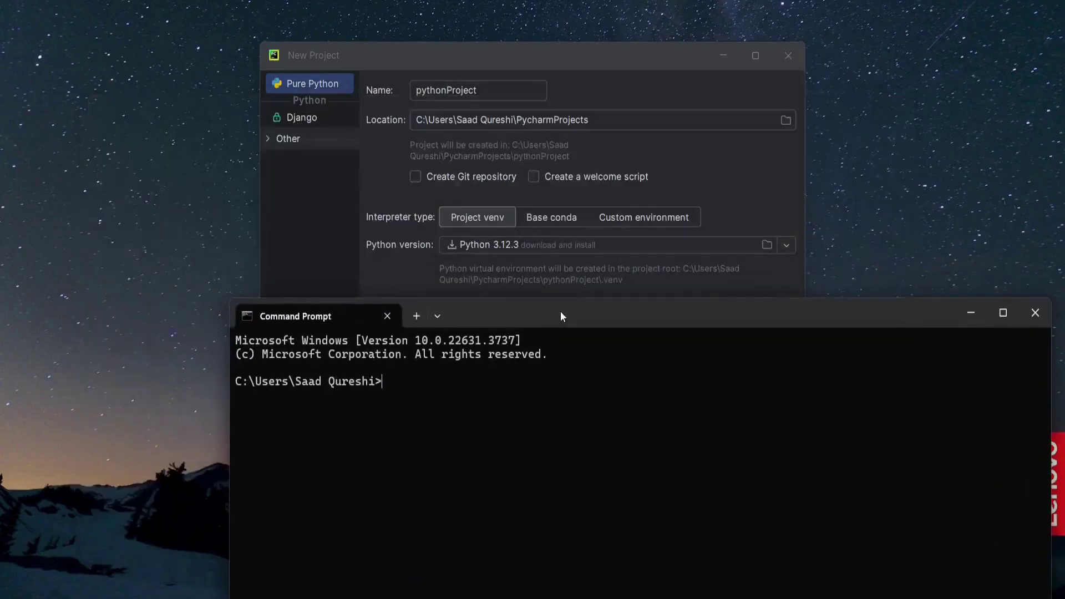
text(pyth)
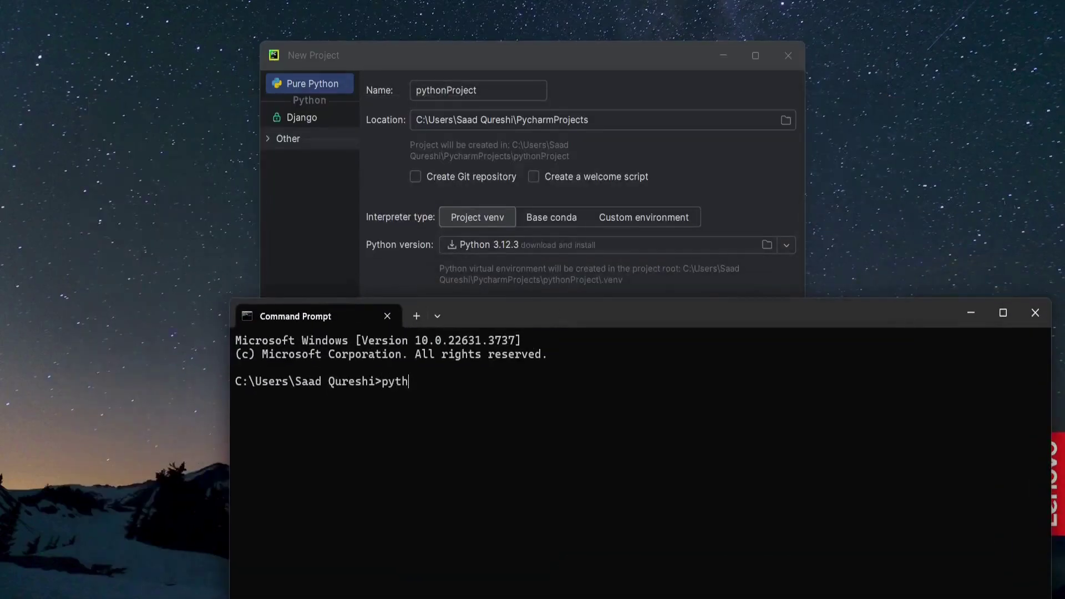
text(on --version)
key(Return)
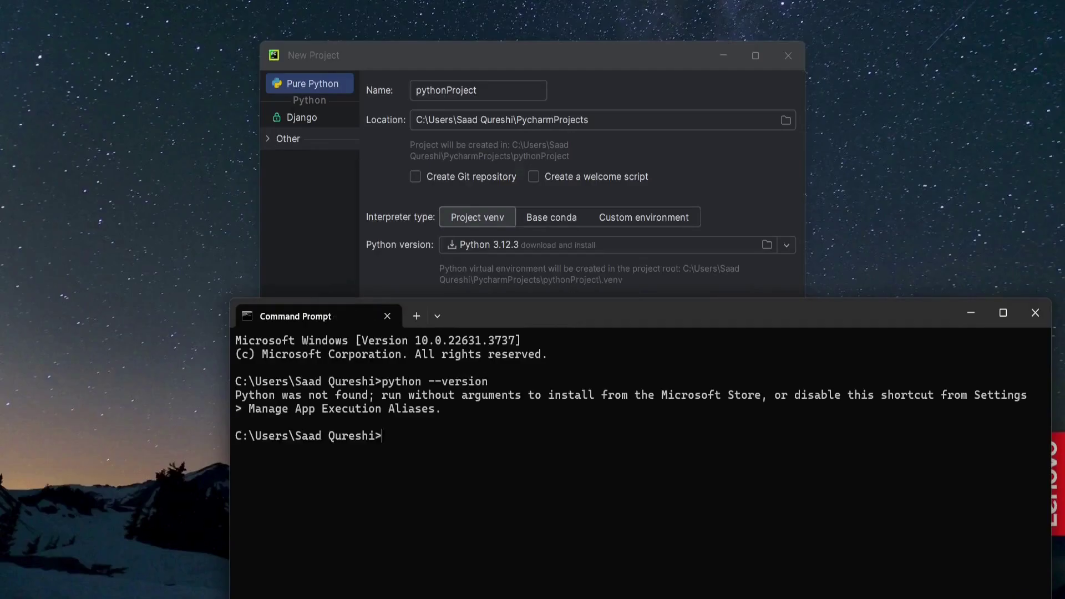
click(1035, 313)
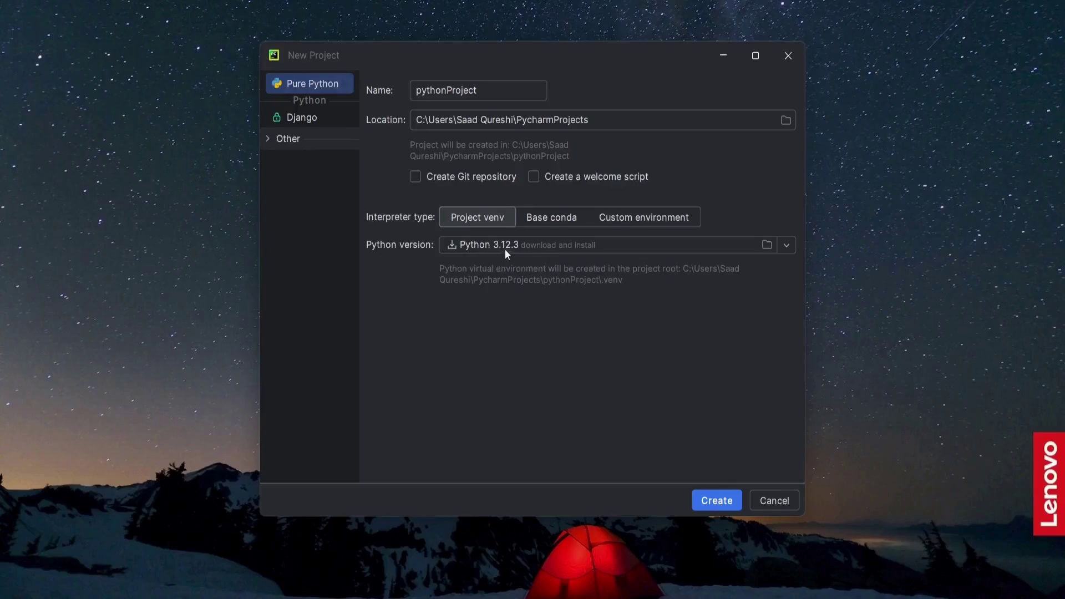
Keep Python 3.12.3 as the interpreter and create pythonProject with its .venv environment
click(786, 246)
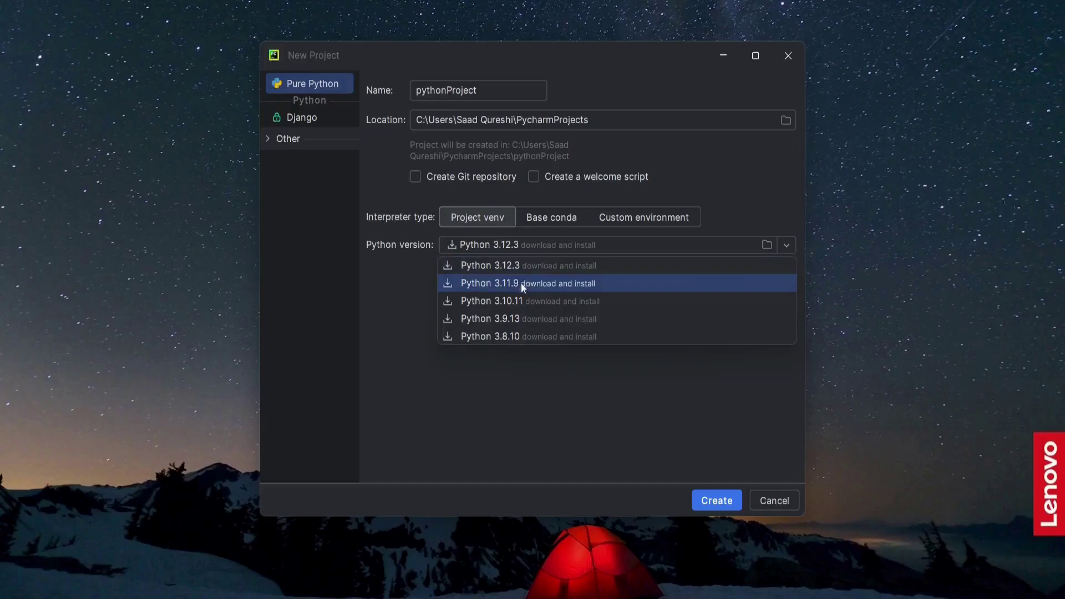
click(524, 266)
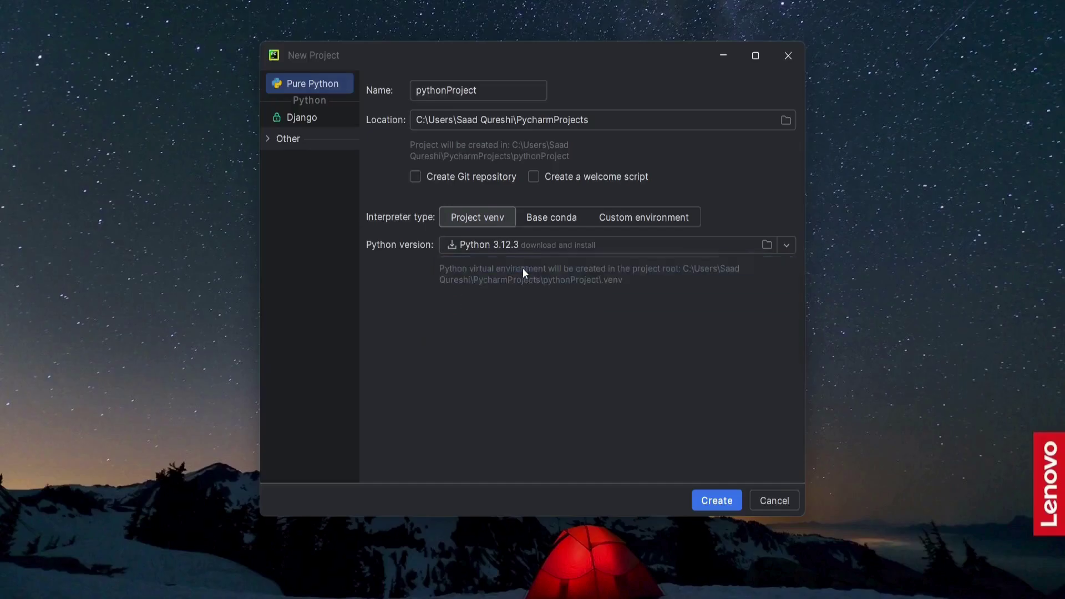
click(711, 503)
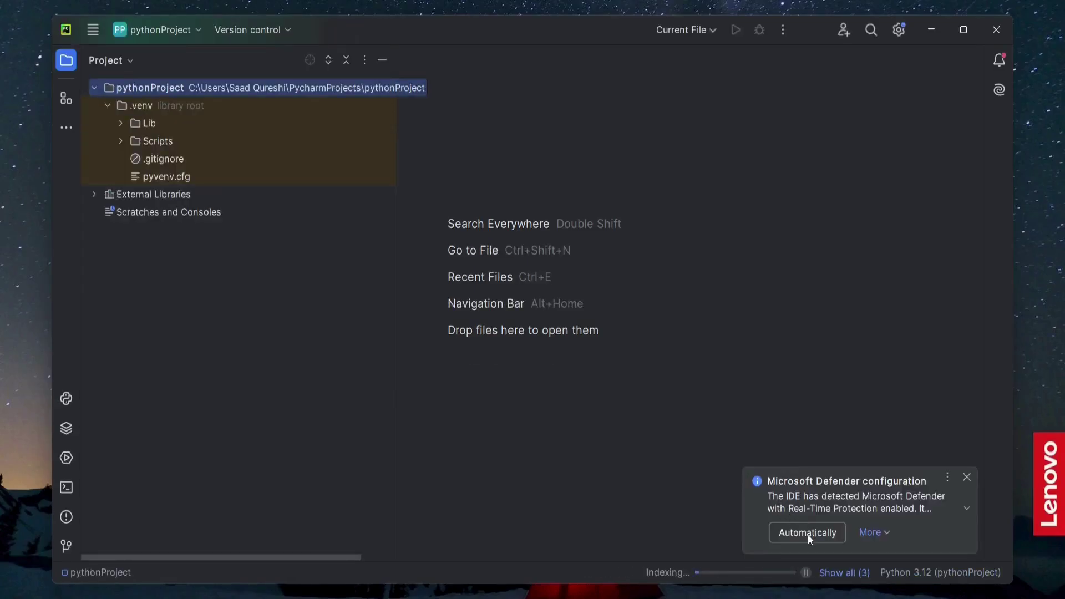
Dismiss the Microsoft Defender notice and select the pythonProject root in the Project tree
click(968, 478)
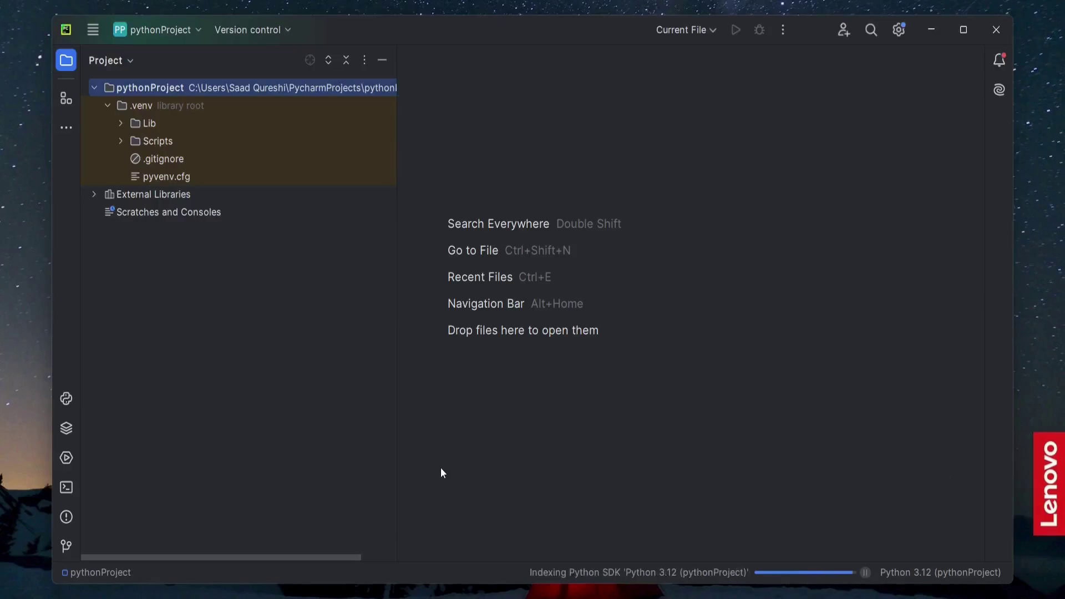
key(Down)
key(Down)
key(Down)
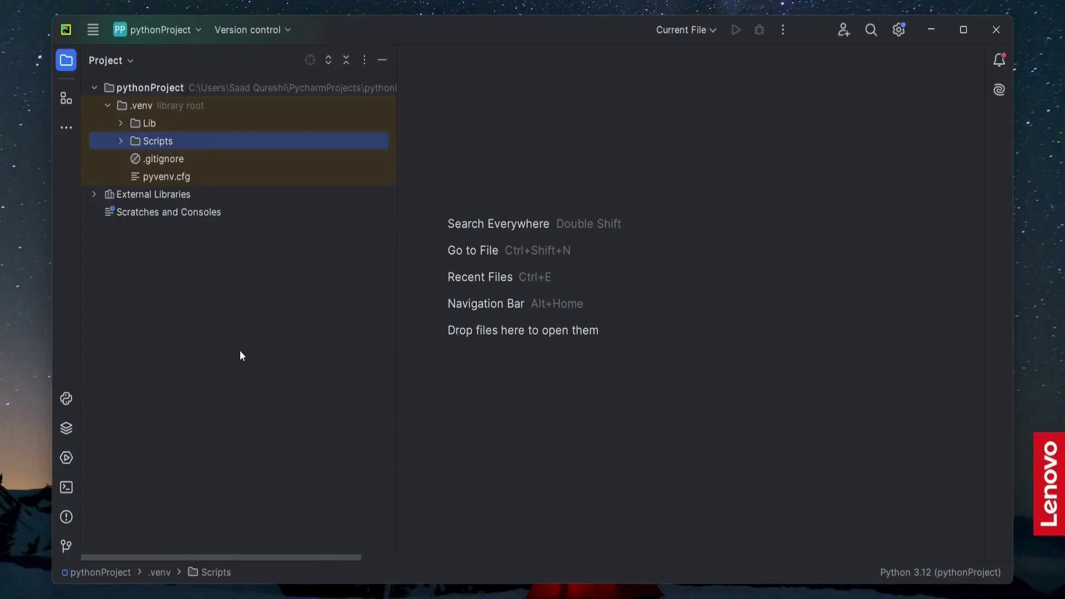
click(142, 88)
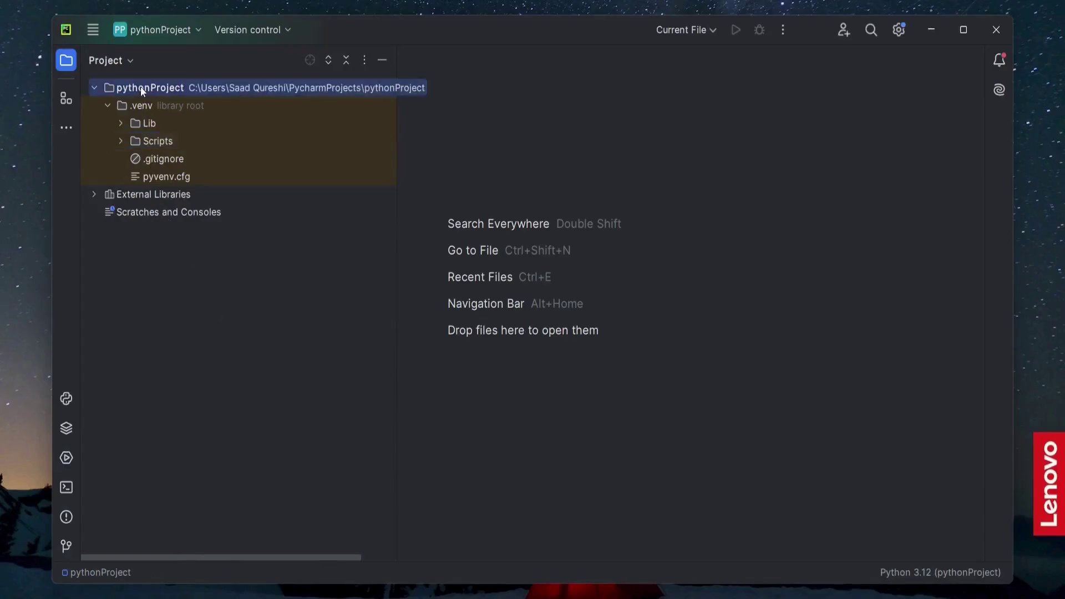
Add a Python file named FirstProgram.py to the pythonProject folder
right_click(141, 86)
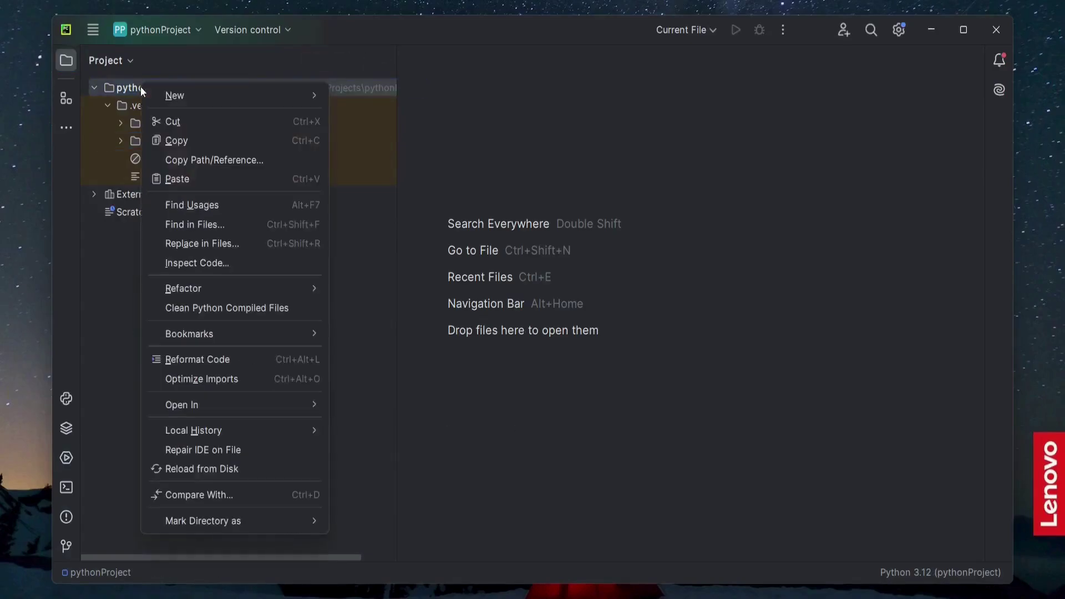
mouse_move(169, 98)
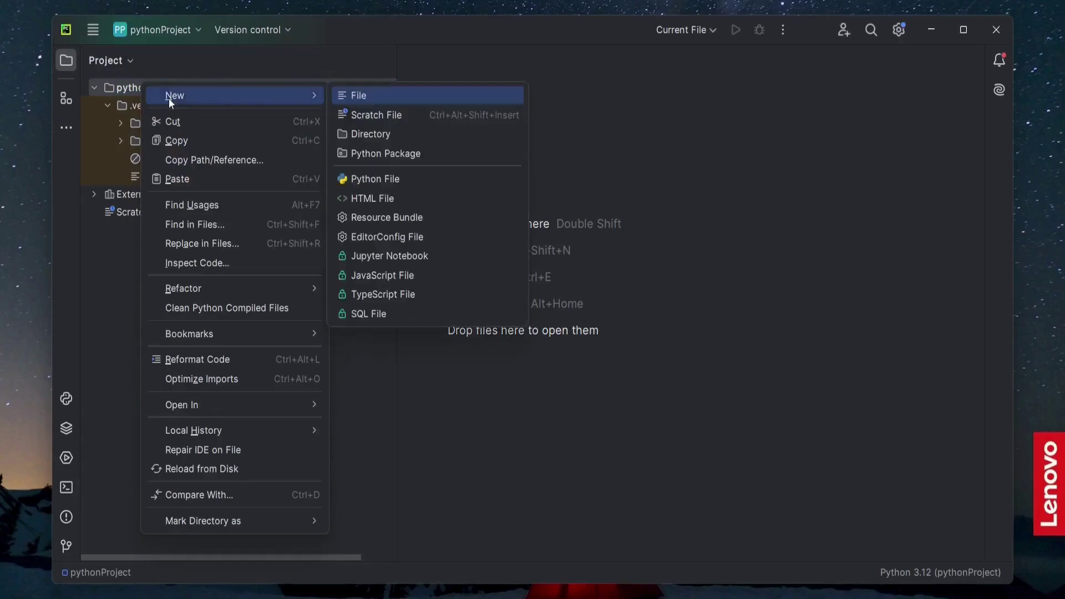
click(419, 184)
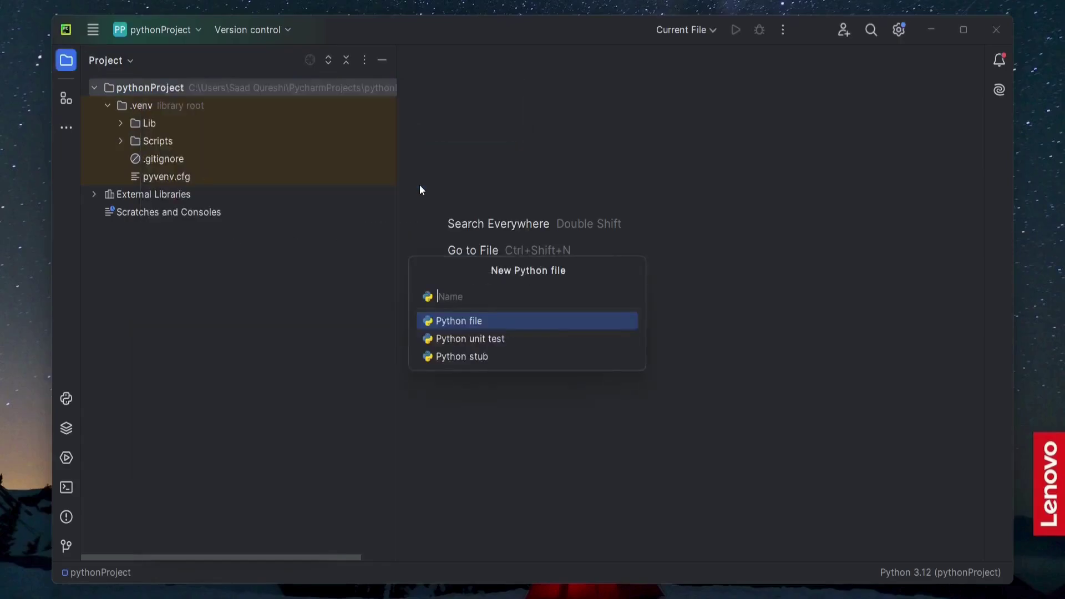
text(FirstProgram)
key(Return)
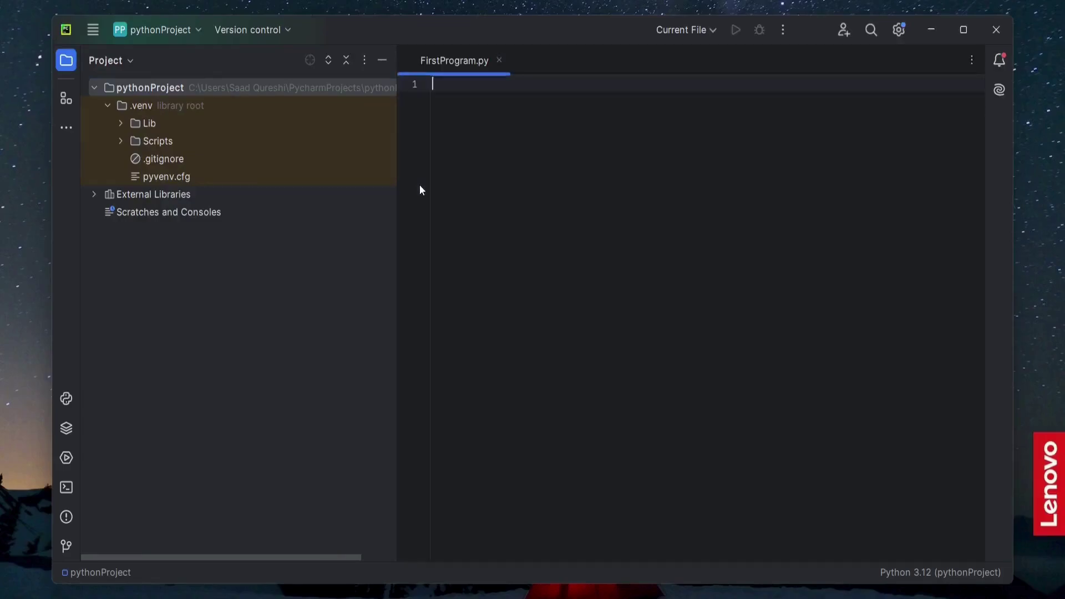
Write print("Hello world") in FirstProgram.py, run it, and check the Hello world output line
text(pri)
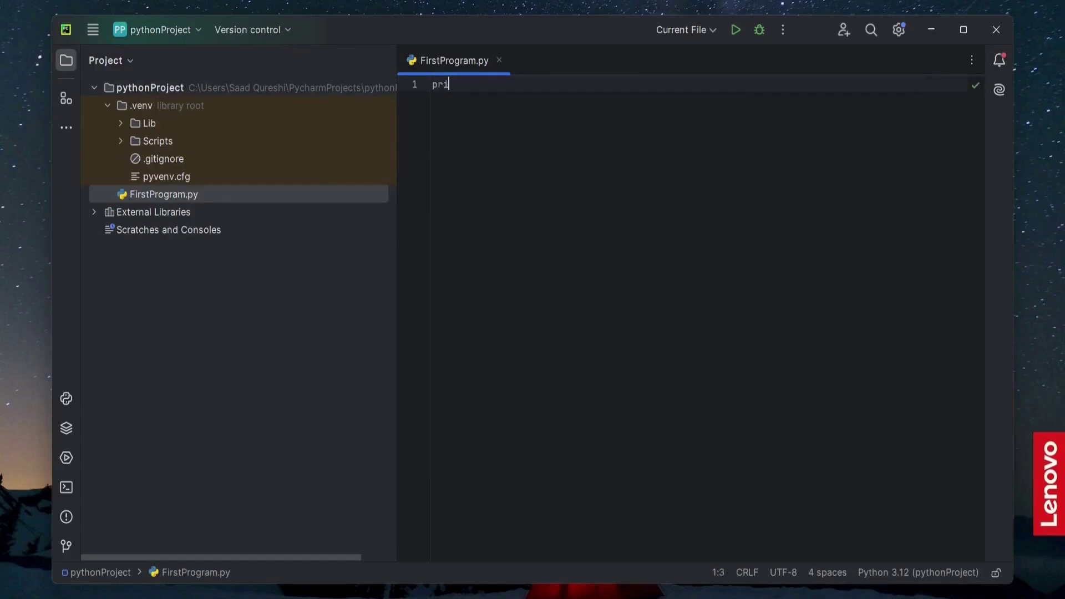
text(nt("Hello world)
click(738, 33)
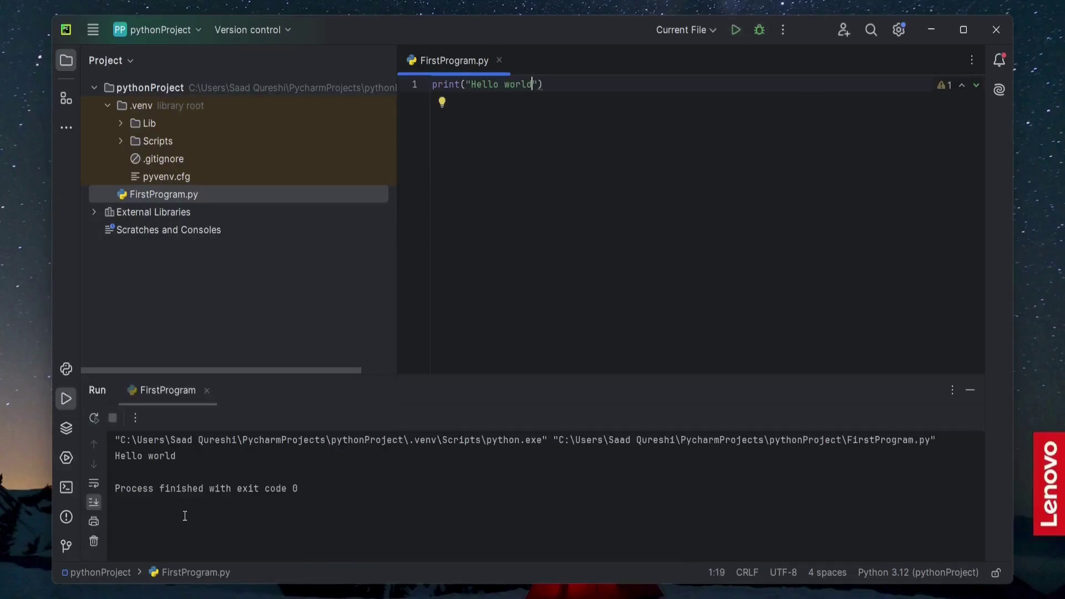
triple_click(147, 455)
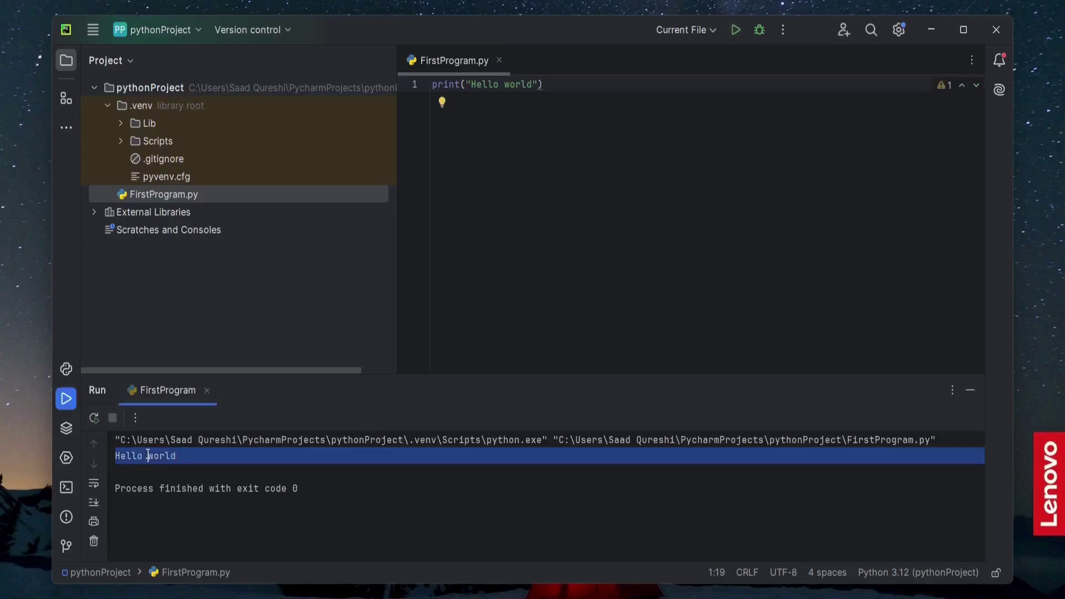
click(556, 260)
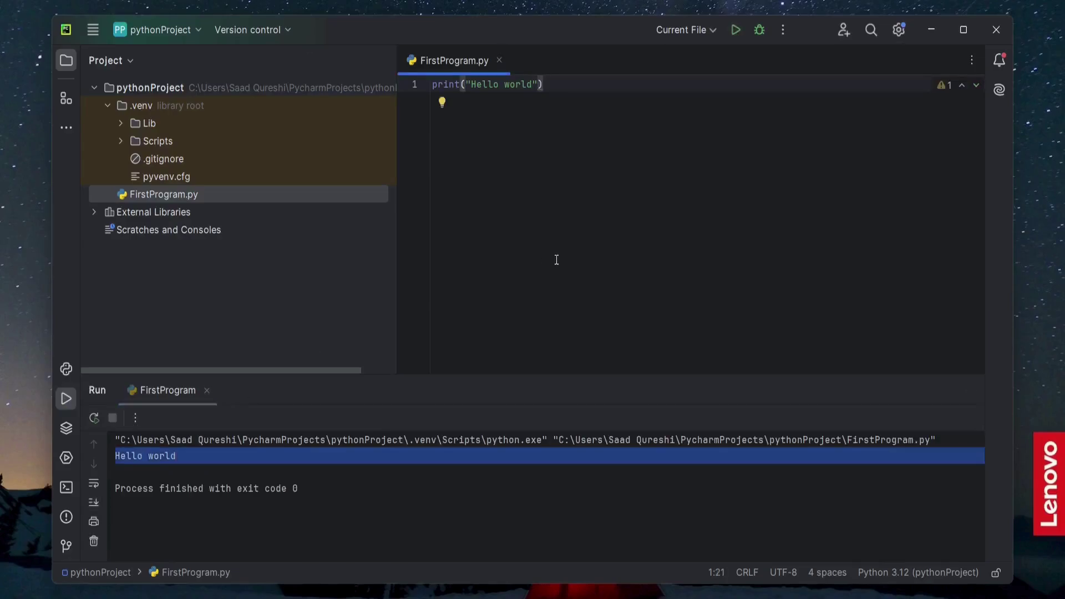